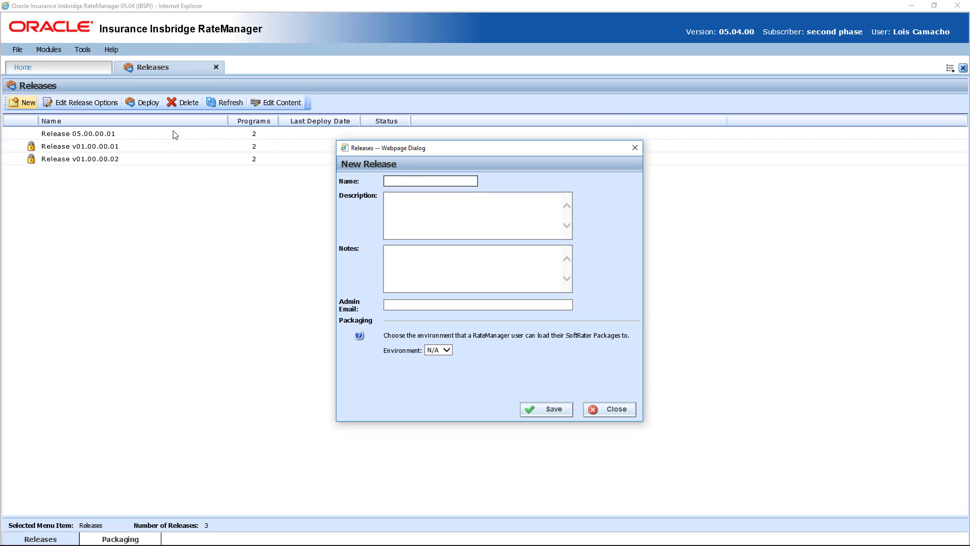
Name the new release "Release 1" and save it with the packaging environment left at N/A
{"action": "type", "text": "Release 1"}
{"action": "left_click", "coordinate": [428, 300]}
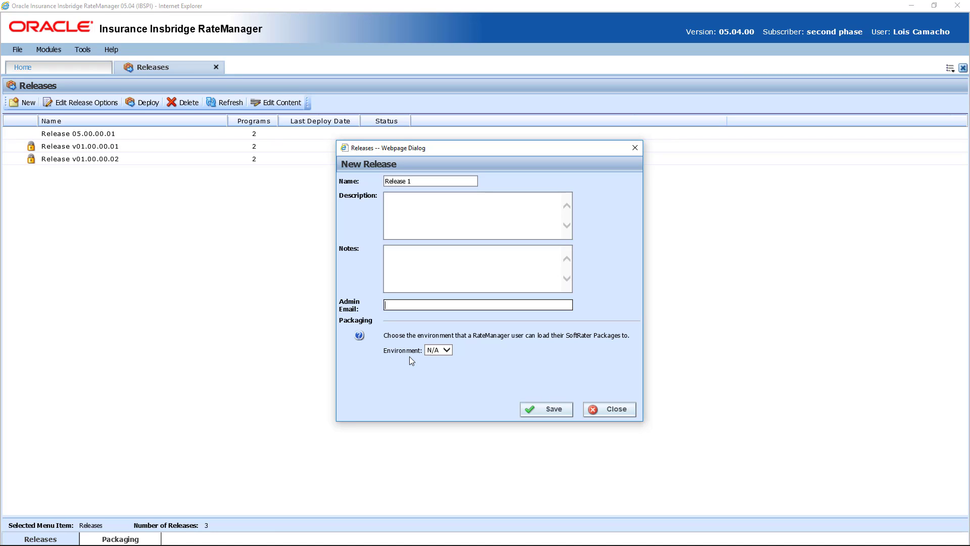
{"action": "left_click", "coordinate": [554, 409]}
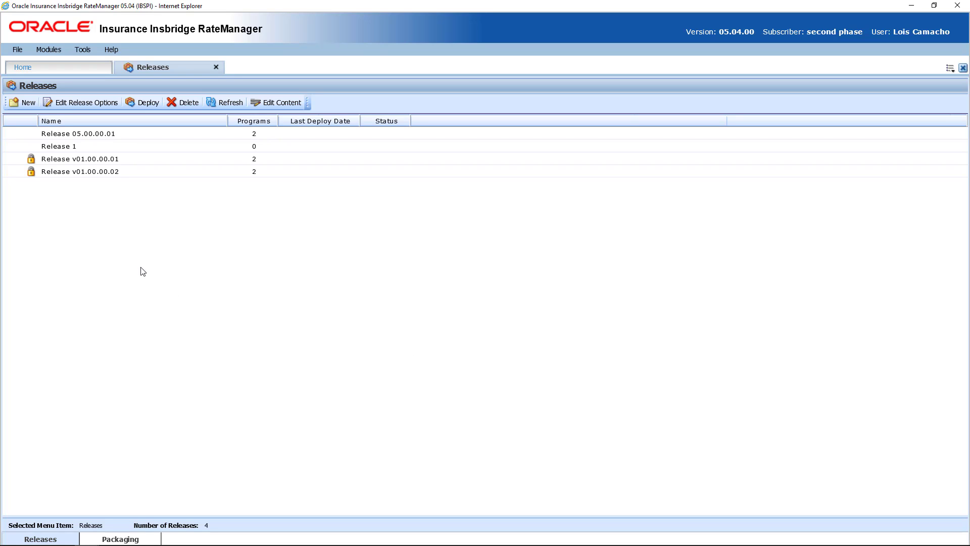
View the release options of Release 1 and close them without editing
{"action": "left_click", "coordinate": [84, 147]}
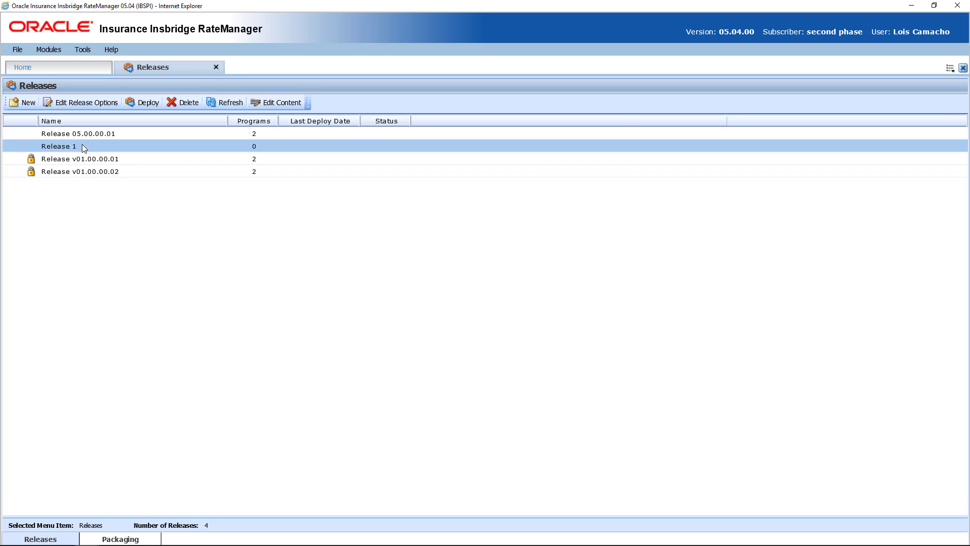
{"action": "left_click", "coordinate": [83, 102]}
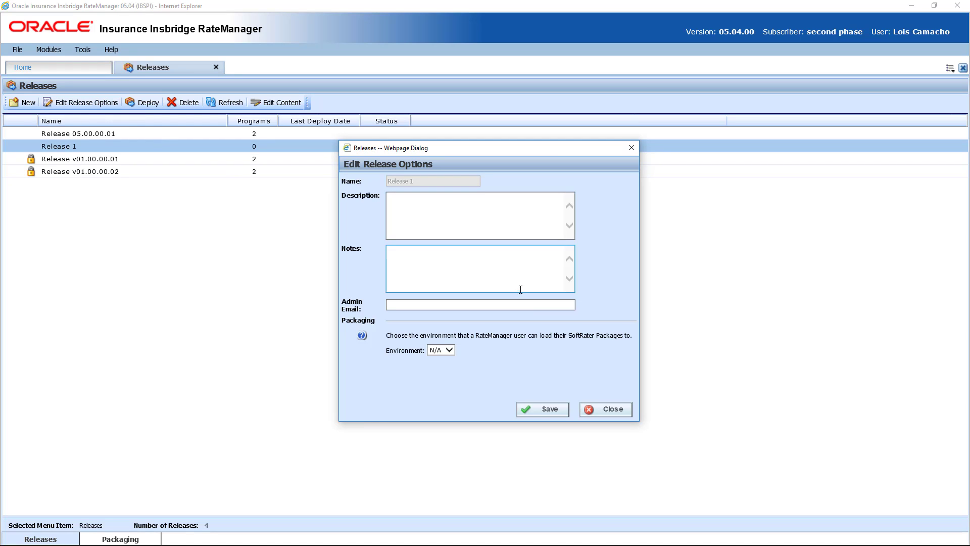
{"action": "left_click", "coordinate": [601, 414]}
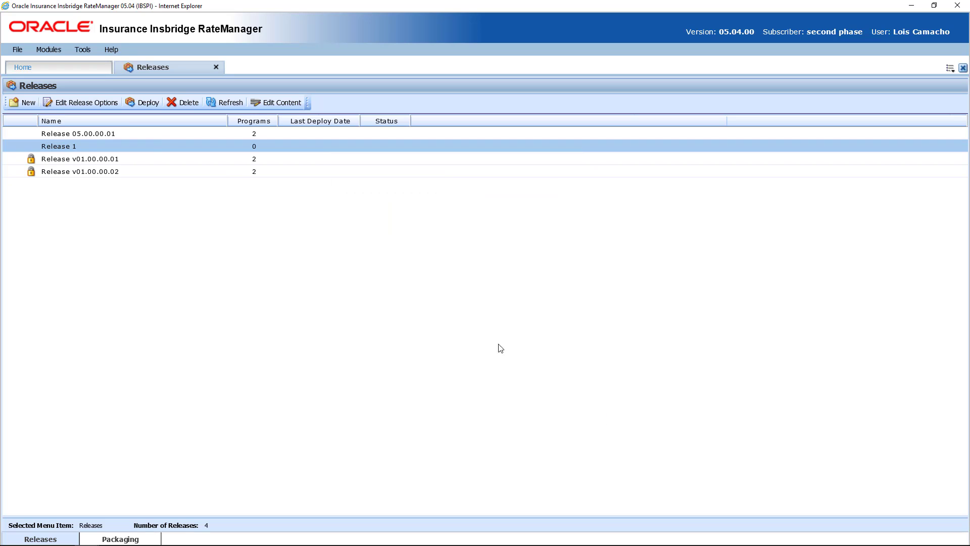
Edit the content of Release 1 and mark versions 1 and 2 of Prog 1 under Home 1 > Home > Home Programs for adding
{"action": "left_click", "coordinate": [291, 104]}
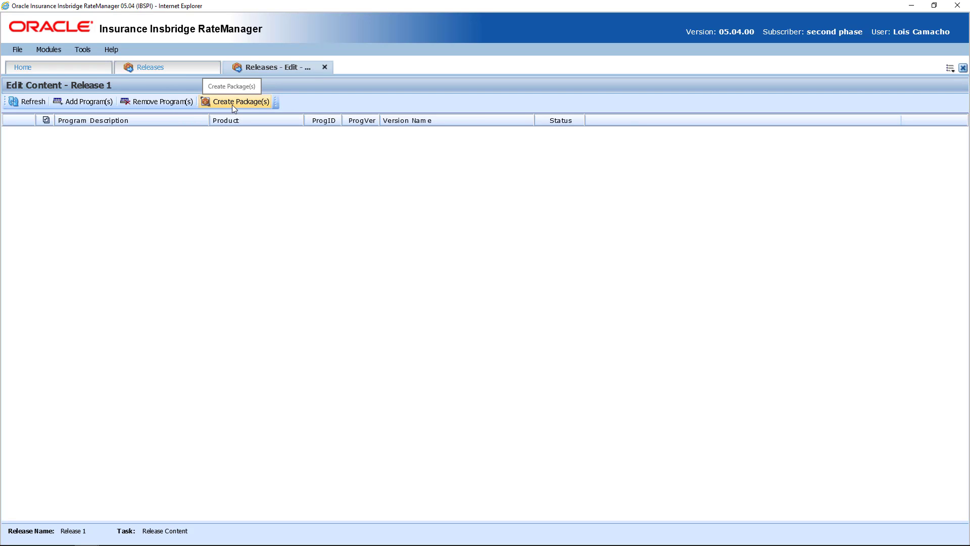
{"action": "left_click", "coordinate": [87, 103]}
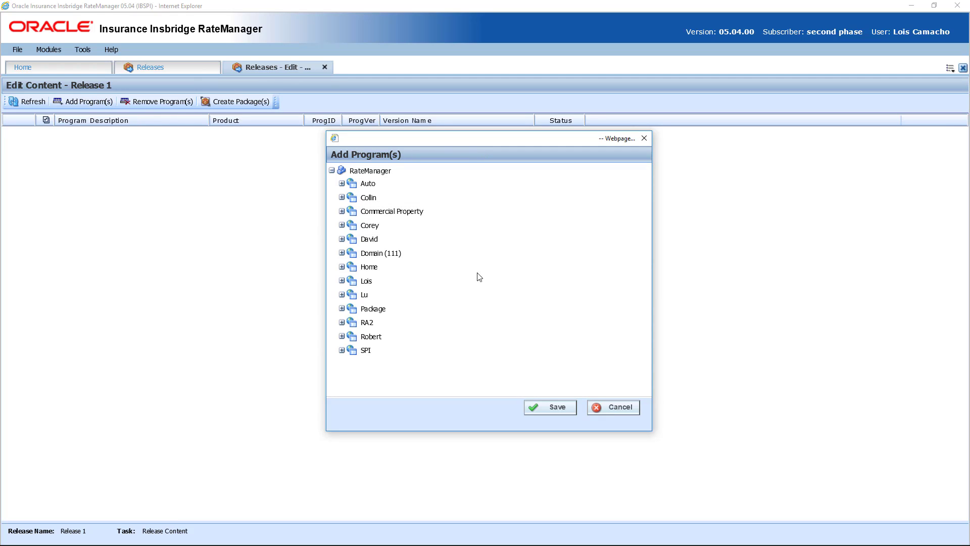
{"action": "double_click", "coordinate": [424, 283]}
{"action": "double_click", "coordinate": [423, 310]}
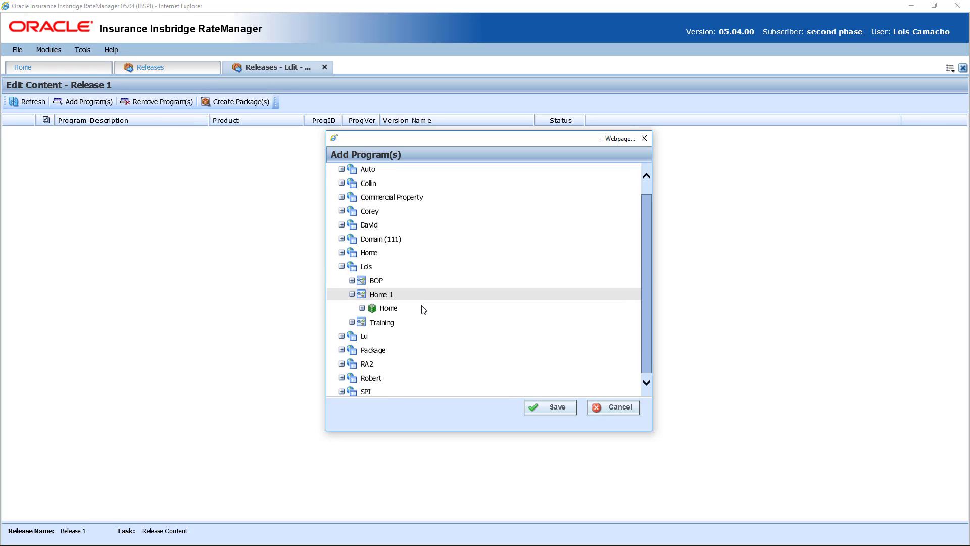
{"action": "double_click", "coordinate": [423, 309]}
{"action": "scroll", "coordinate": [422, 305], "scroll_direction": "down", "scroll_amount": 1}
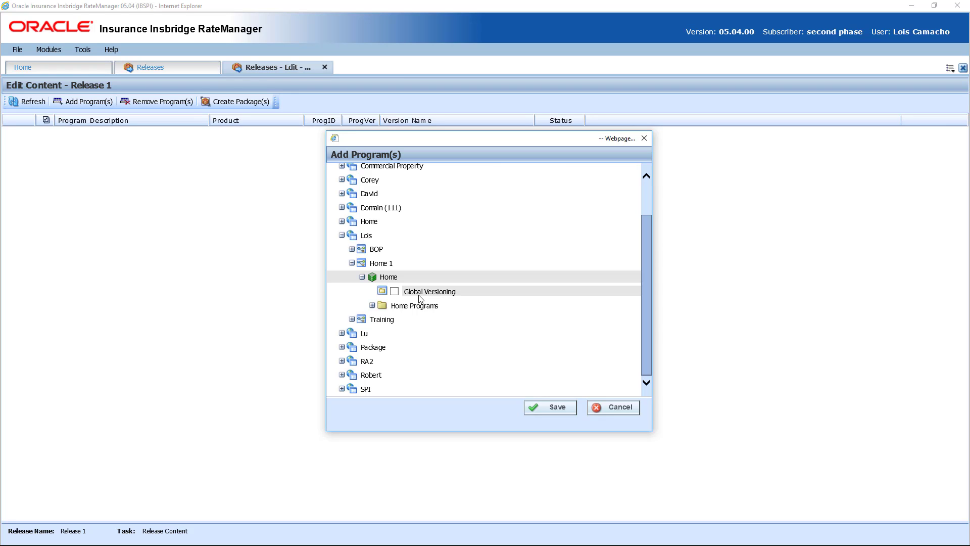
{"action": "double_click", "coordinate": [422, 306]}
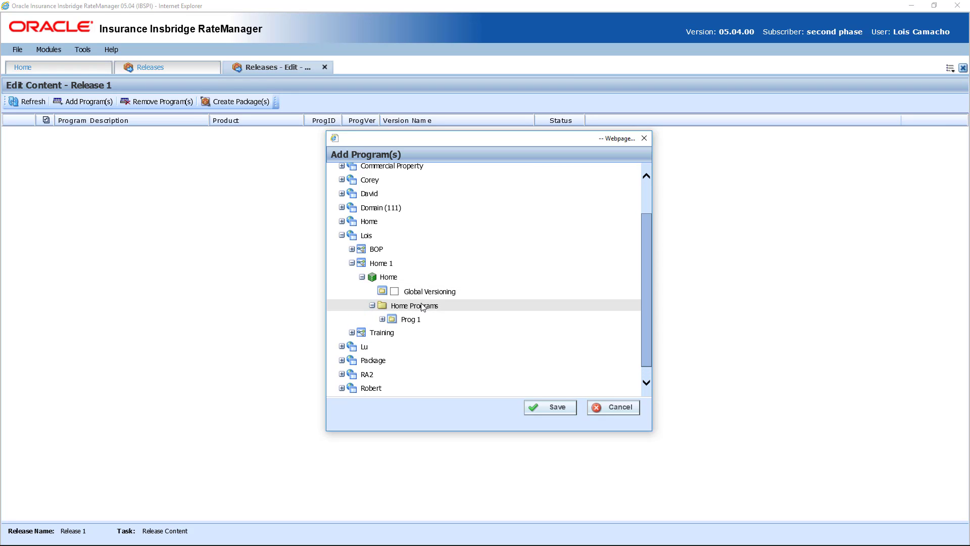
{"action": "double_click", "coordinate": [423, 319]}
{"action": "scroll", "coordinate": [420, 317], "scroll_direction": "down", "scroll_amount": 1}
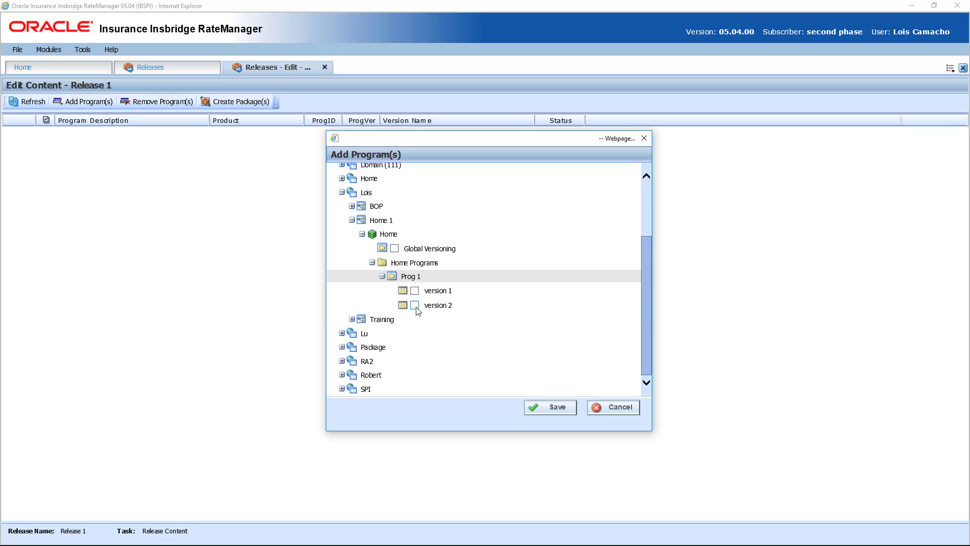
{"action": "left_click", "coordinate": [415, 305]}
{"action": "left_click", "coordinate": [416, 293]}
Mark version 1 of BOP Prog 1 under BOP > BOP > BOP Prog as well and save the selected programs to the release
{"action": "double_click", "coordinate": [382, 208]}
{"action": "double_click", "coordinate": [396, 222]}
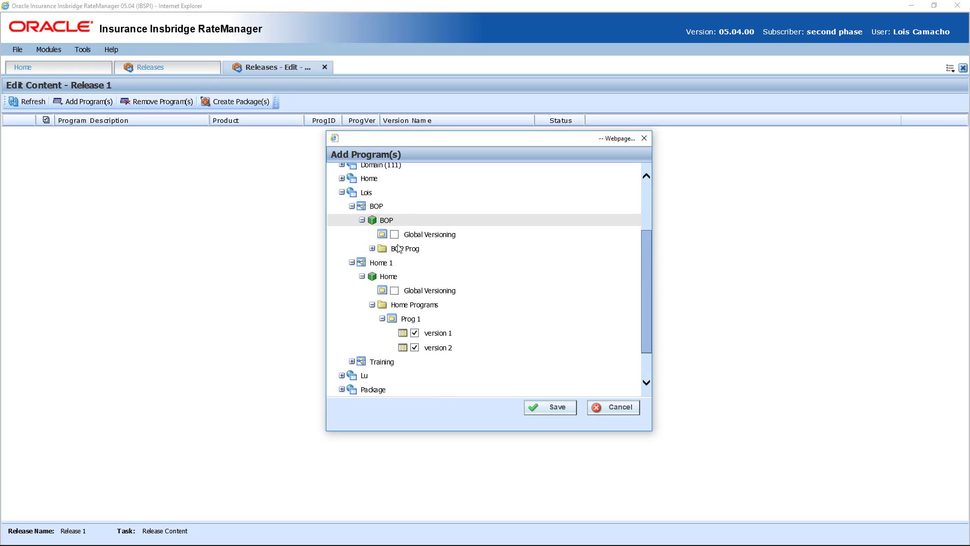
{"action": "double_click", "coordinate": [399, 249]}
{"action": "double_click", "coordinate": [400, 263]}
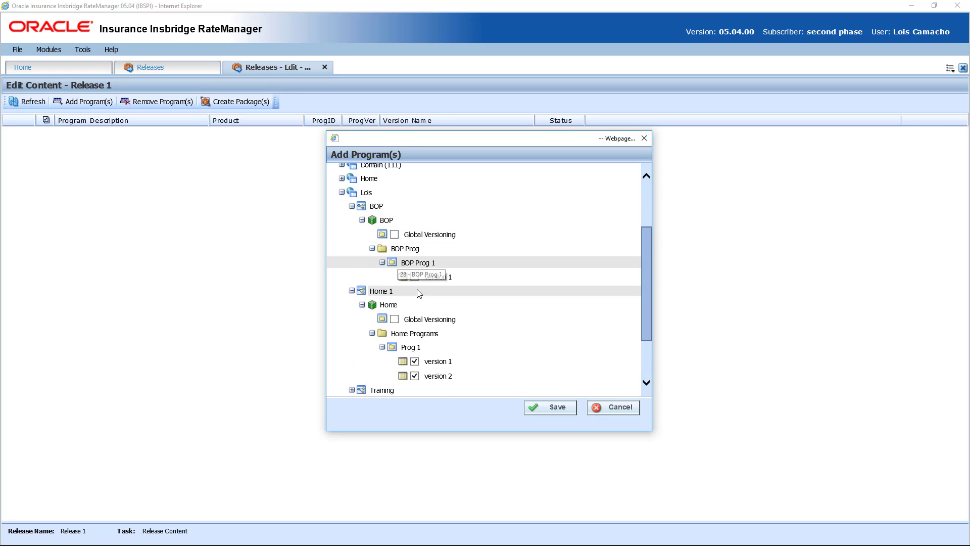
{"action": "left_click", "coordinate": [415, 277]}
{"action": "left_click", "coordinate": [554, 407]}
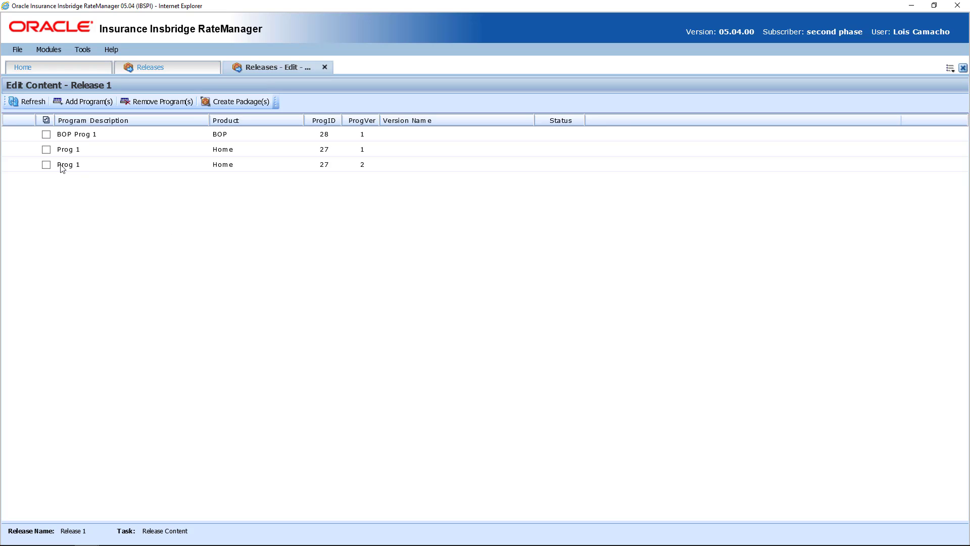
Remove version 1 of the Home program Prog 1 from the release
{"action": "left_click", "coordinate": [46, 150]}
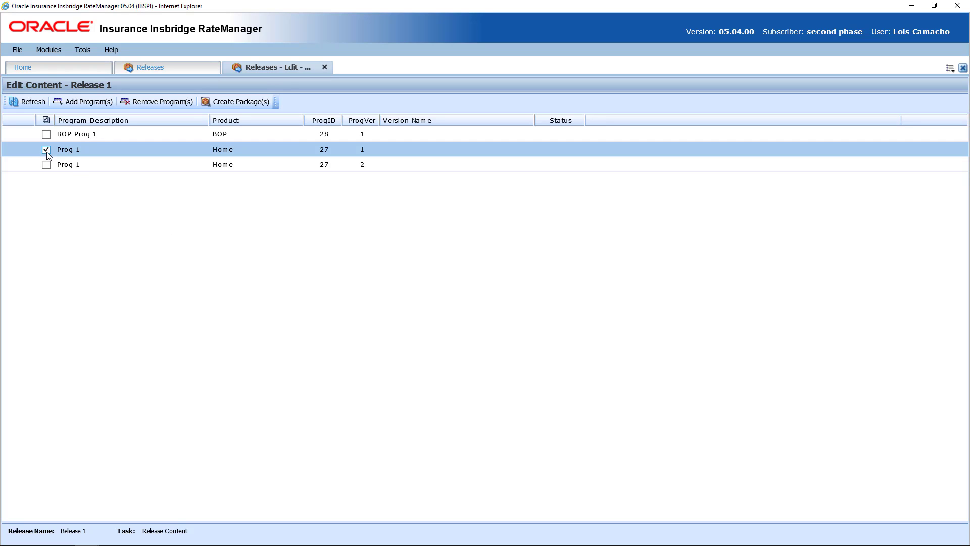
{"action": "left_click", "coordinate": [145, 106]}
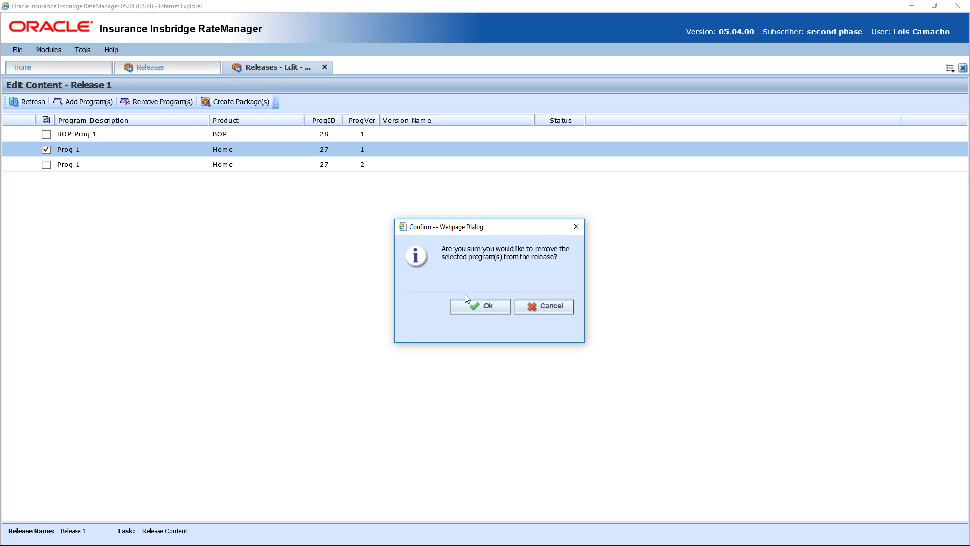
{"action": "left_click", "coordinate": [474, 306]}
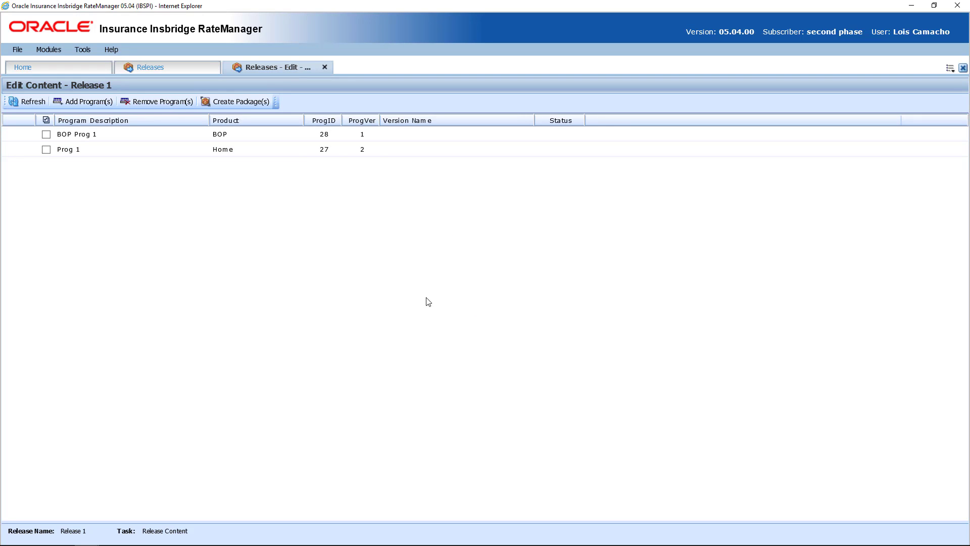
Create packages for BOP Prog 1 and version 2 of Prog 1 with no optional additions, and refresh the program list
{"action": "left_click", "coordinate": [46, 149]}
{"action": "left_click", "coordinate": [46, 134]}
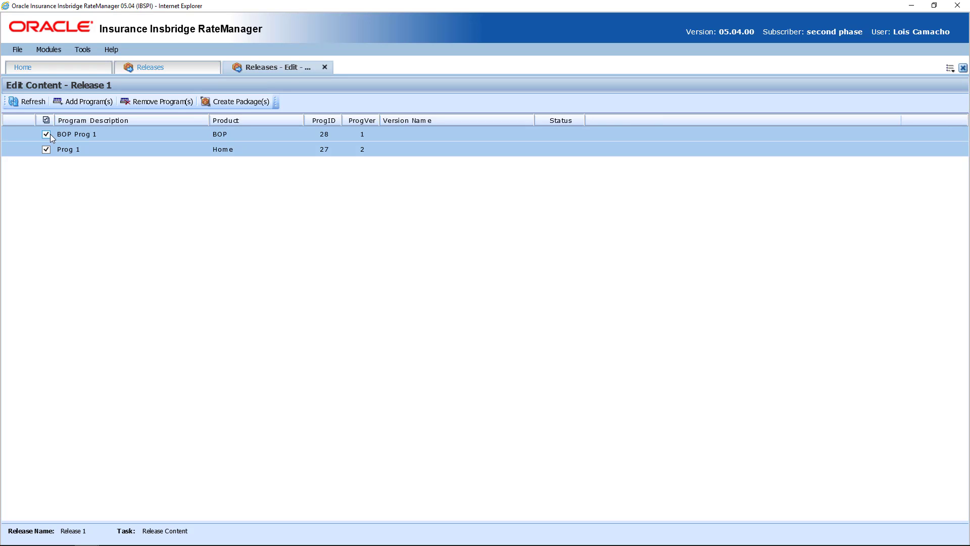
{"action": "left_click", "coordinate": [252, 103]}
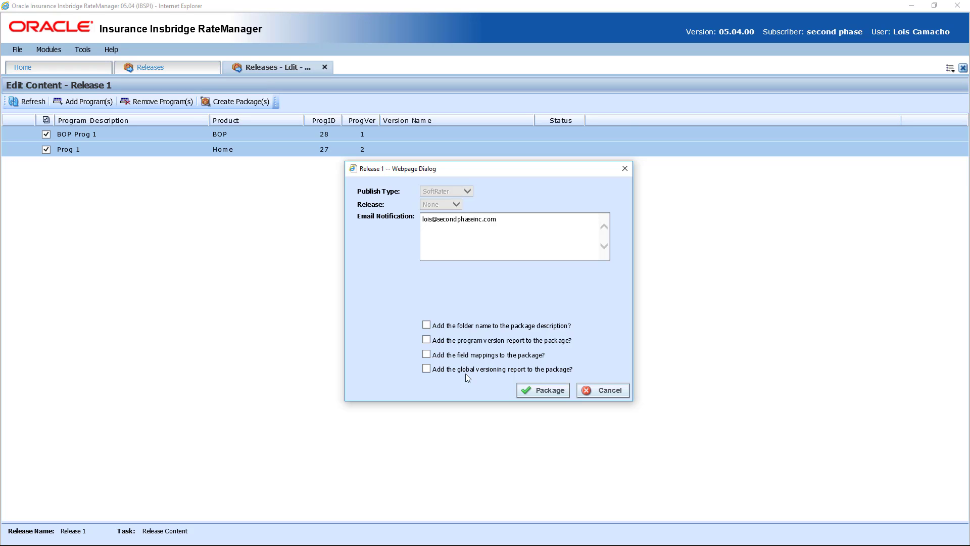
{"action": "left_click", "coordinate": [534, 392]}
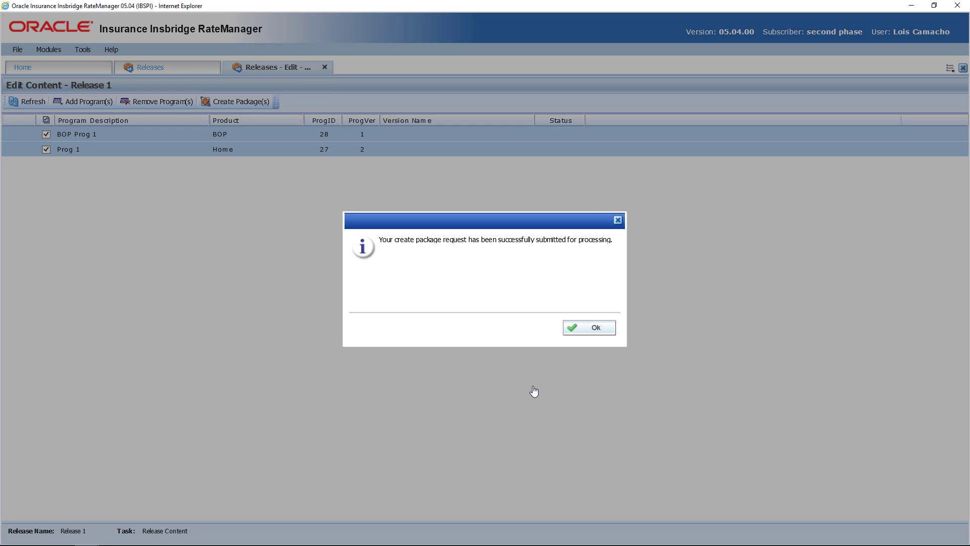
{"action": "left_click", "coordinate": [586, 329]}
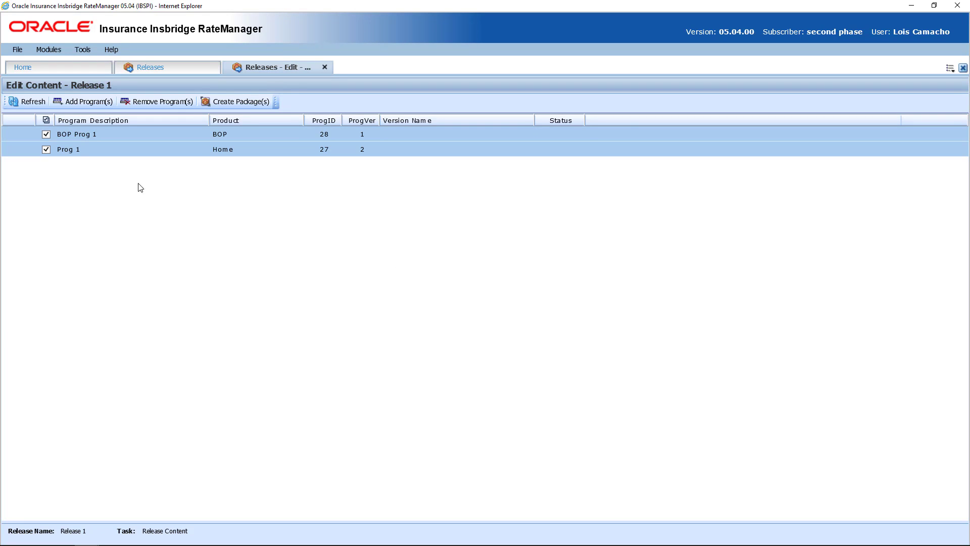
{"action": "left_click", "coordinate": [17, 104]}
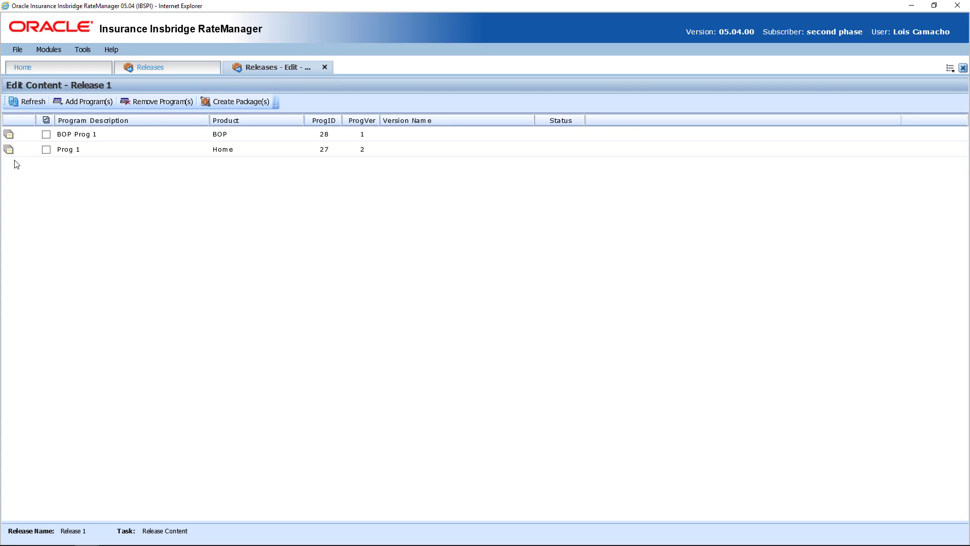
Lock the package of Prog 1 version 2
{"action": "mouse_move", "coordinate": [8, 153]}
{"action": "left_click", "coordinate": [78, 149]}
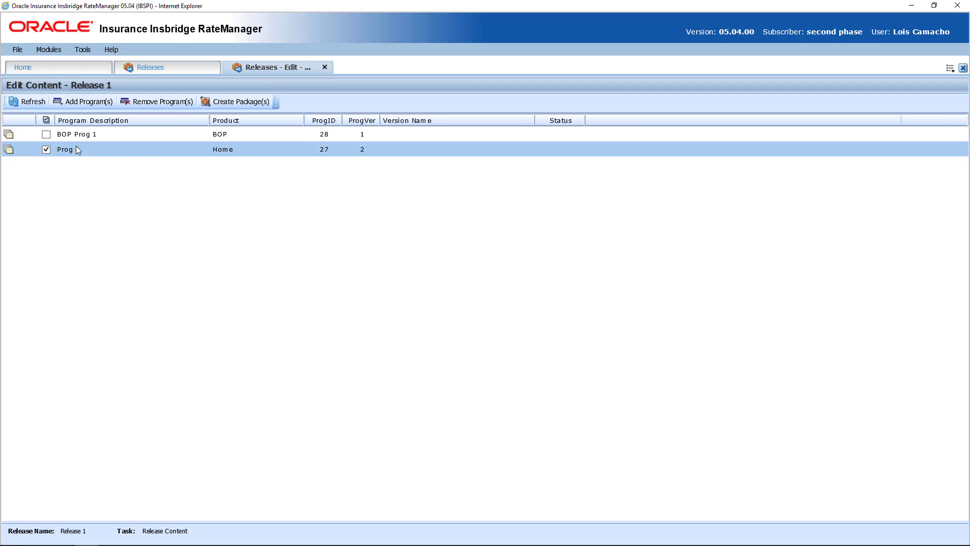
{"action": "right_click", "coordinate": [78, 149]}
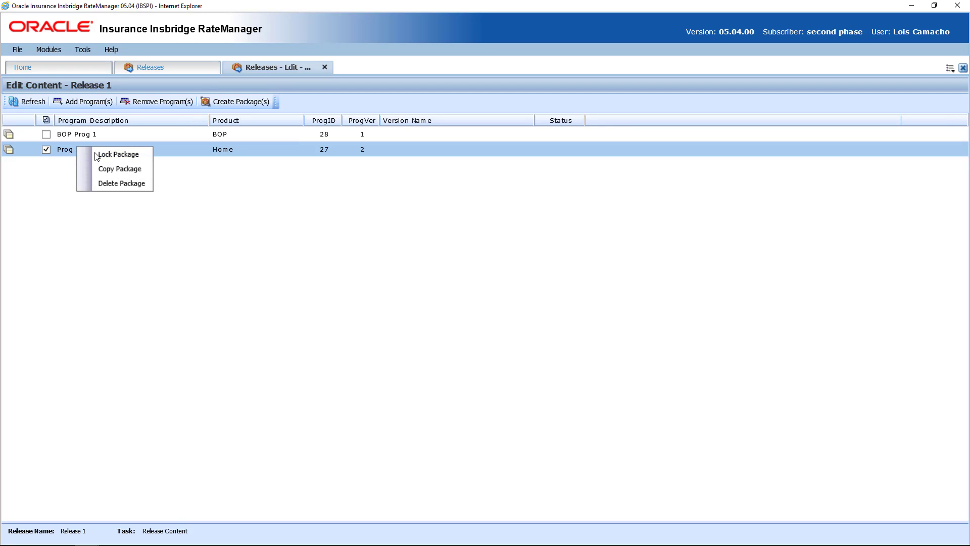
{"action": "left_click", "coordinate": [97, 155]}
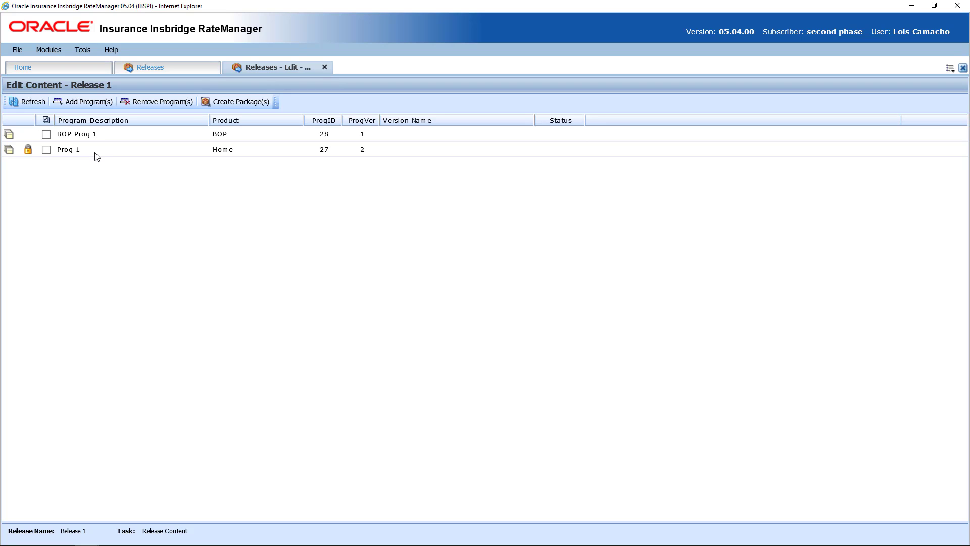
Return to the releases list, lock Release 1 as a whole, and check its programs in the content view
{"action": "left_click", "coordinate": [325, 67]}
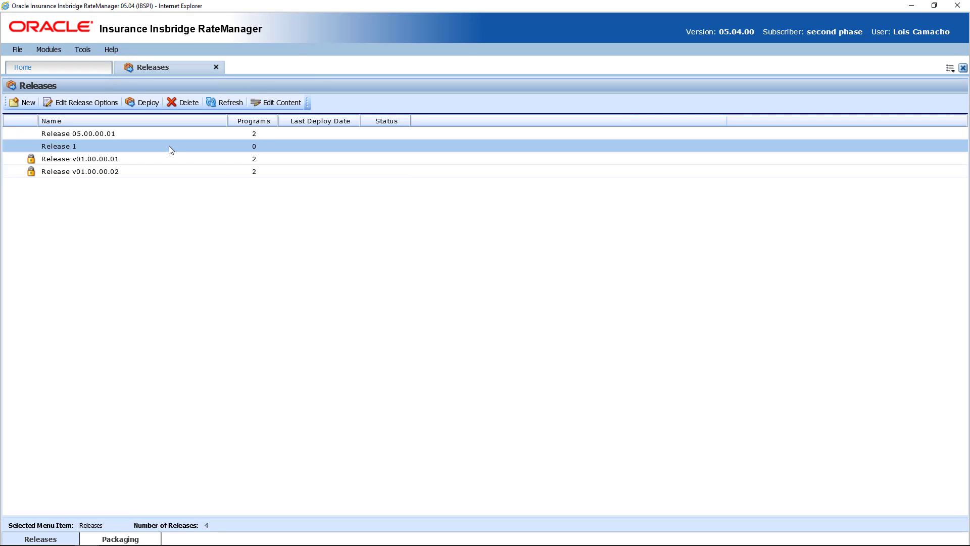
{"action": "right_click", "coordinate": [169, 146]}
{"action": "left_click", "coordinate": [181, 154]}
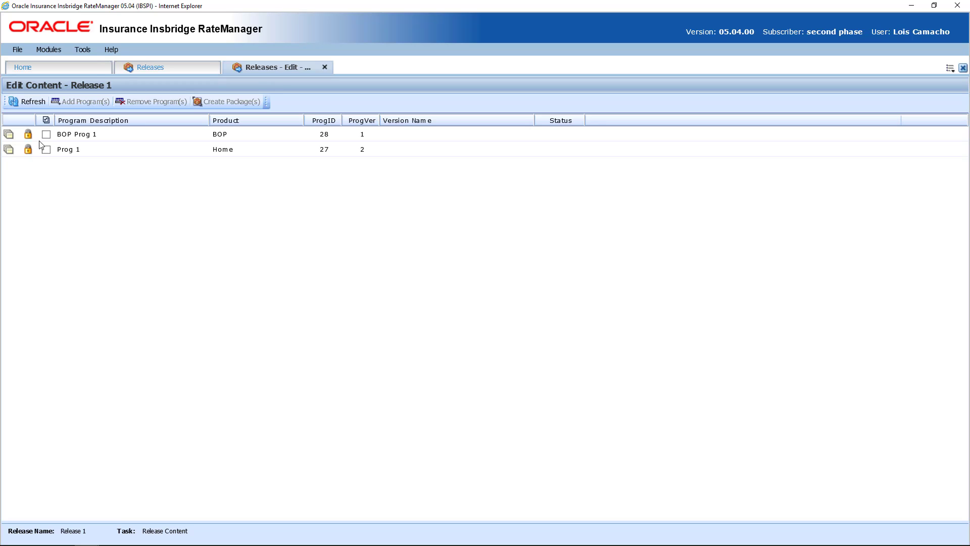
{"action": "left_click", "coordinate": [325, 69]}
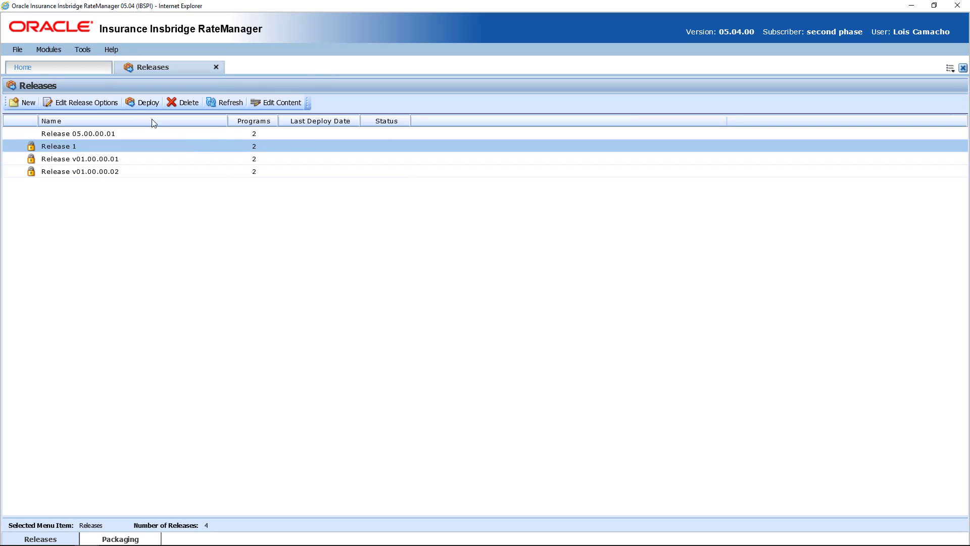
Deploy Release 1 to the Quality Assurance environment sr with loading the release to the selected environment enabled
{"action": "left_click", "coordinate": [132, 104]}
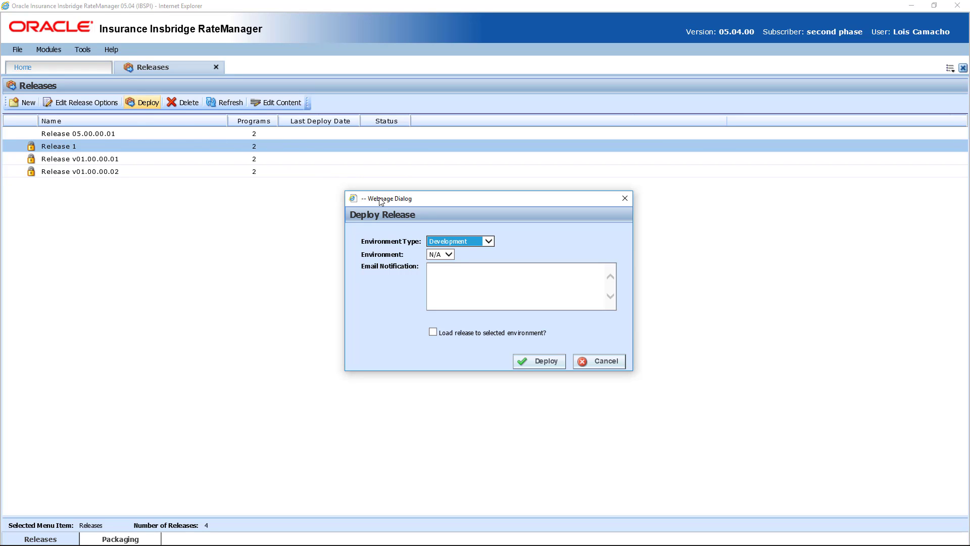
{"action": "left_click", "coordinate": [487, 242]}
{"action": "left_click", "coordinate": [481, 253]}
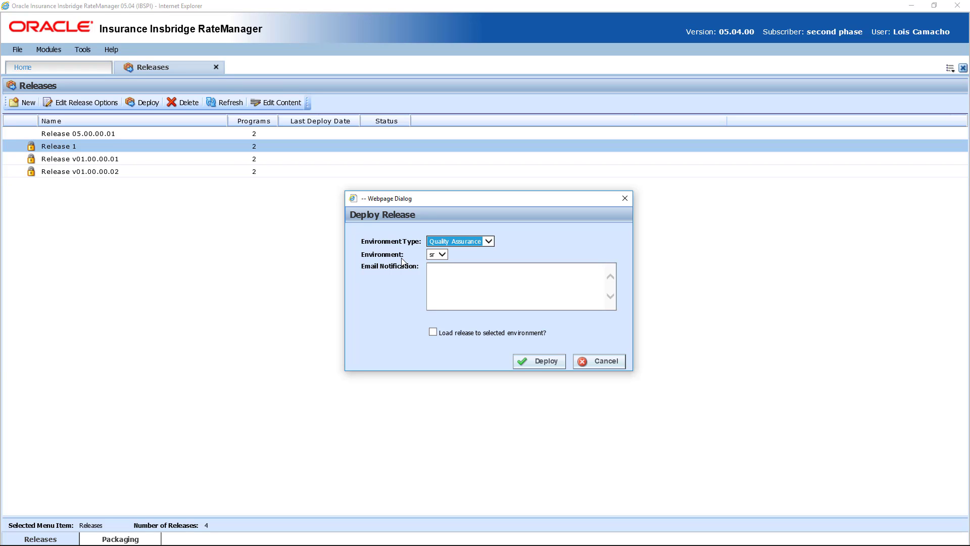
{"action": "left_click", "coordinate": [447, 254]}
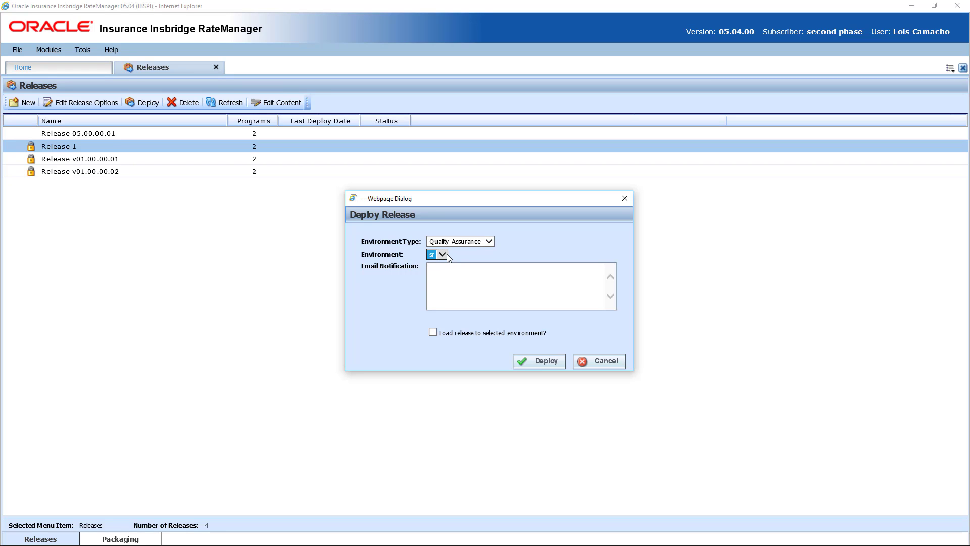
{"action": "left_click", "coordinate": [458, 279]}
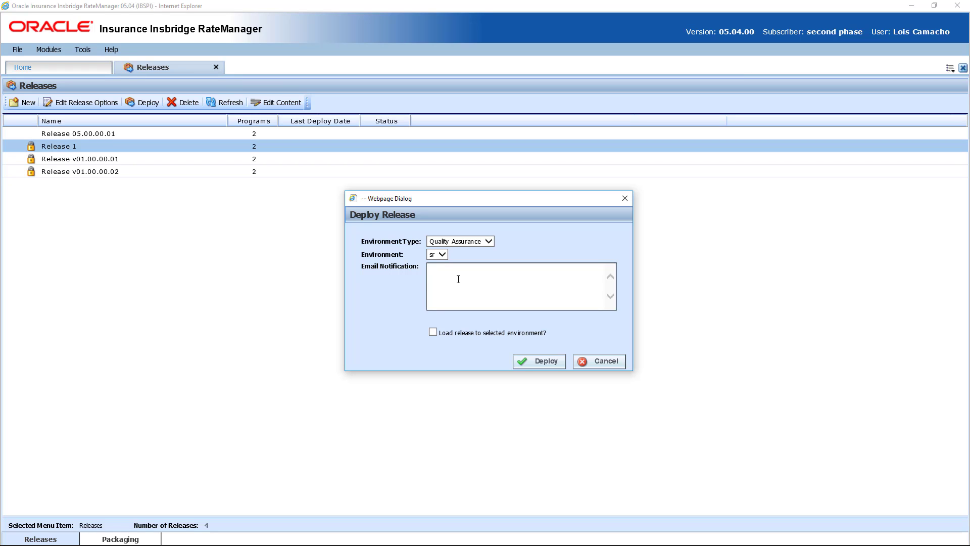
{"action": "left_click", "coordinate": [433, 332]}
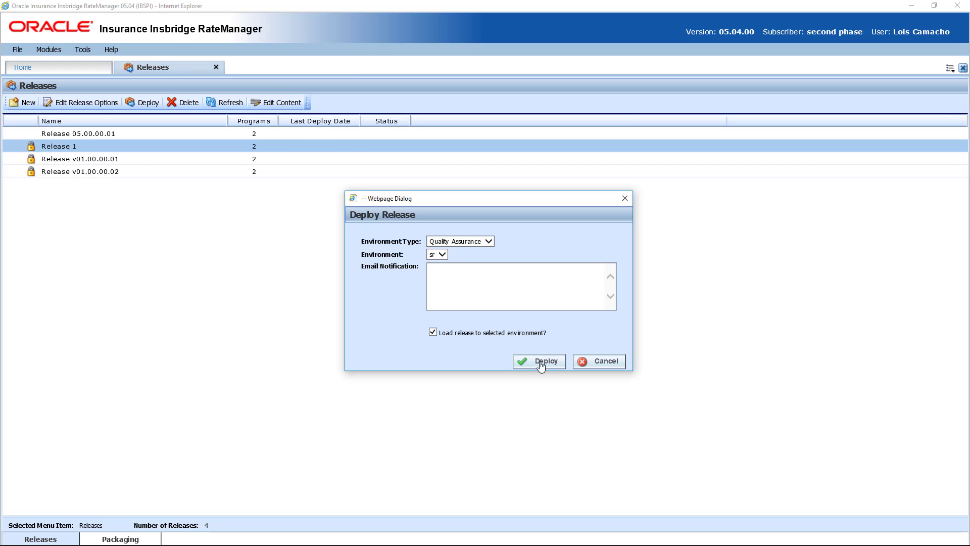
{"action": "left_click", "coordinate": [540, 362]}
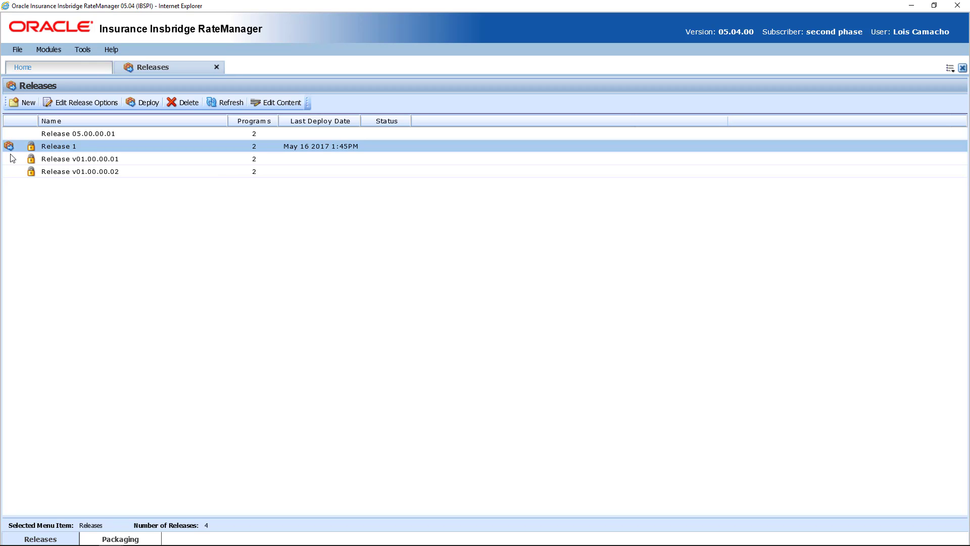
{"action": "mouse_move", "coordinate": [10, 149]}
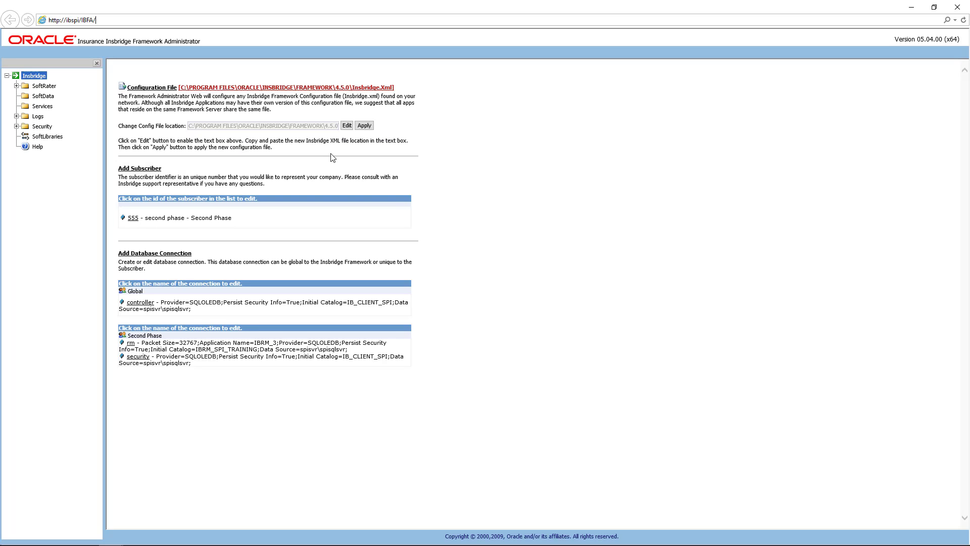
Expand SoftRater in the Insbridge Framework Administrator and open the first entry beneath its Explorer
{"action": "left_click", "coordinate": [44, 87]}
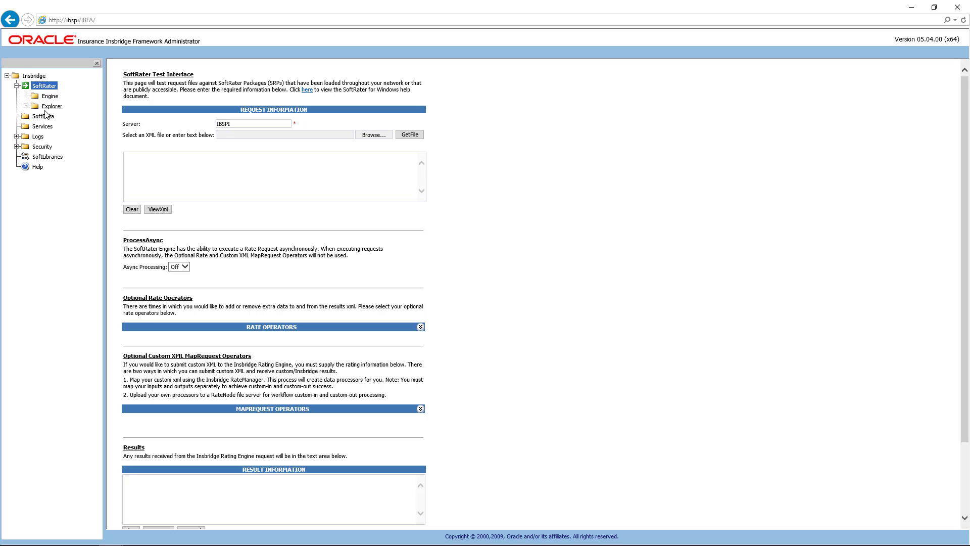
{"action": "left_click", "coordinate": [51, 108]}
{"action": "left_click", "coordinate": [59, 117]}
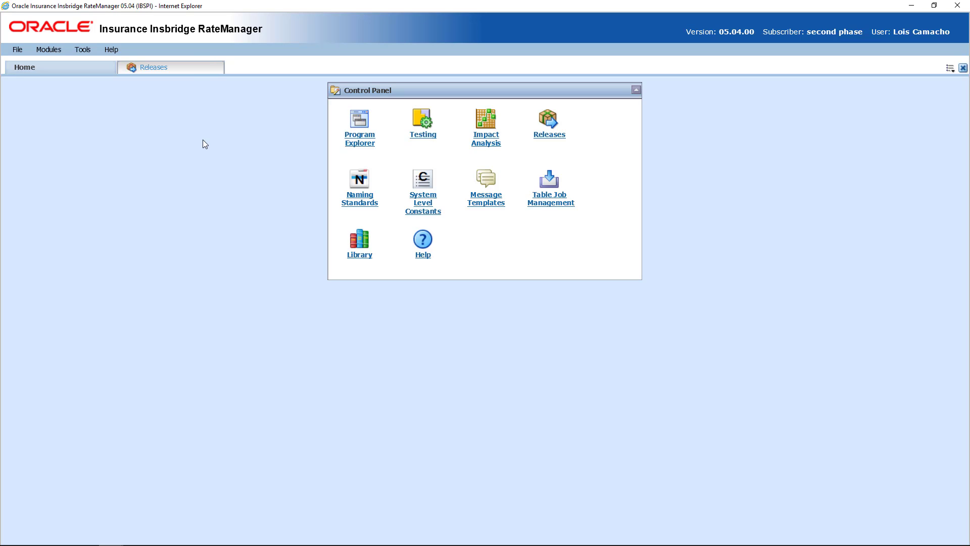
Switch to RateManager, set Enforce Release Packaging to True in the administrator's system preferences, save the settings and close the preferences
{"action": "left_click", "coordinate": [87, 52]}
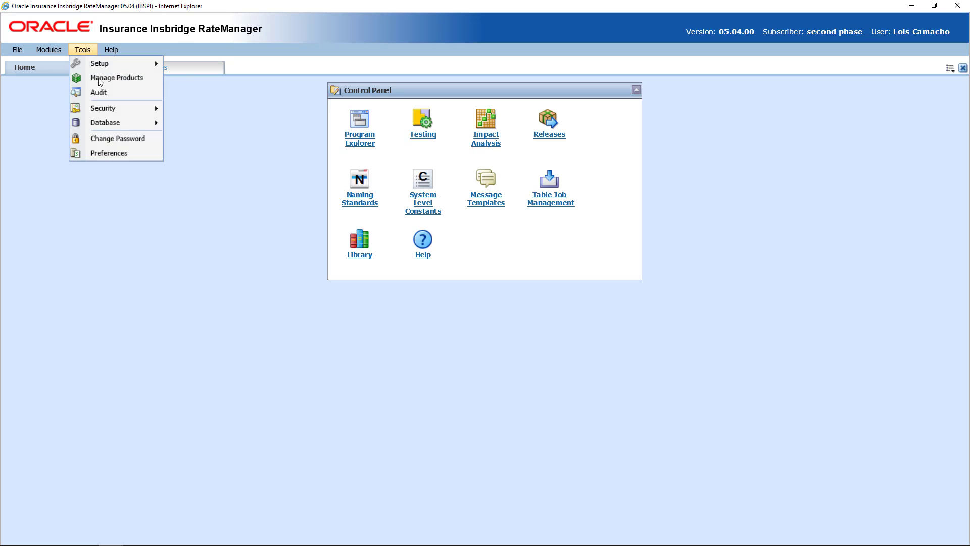
{"action": "left_click", "coordinate": [121, 150]}
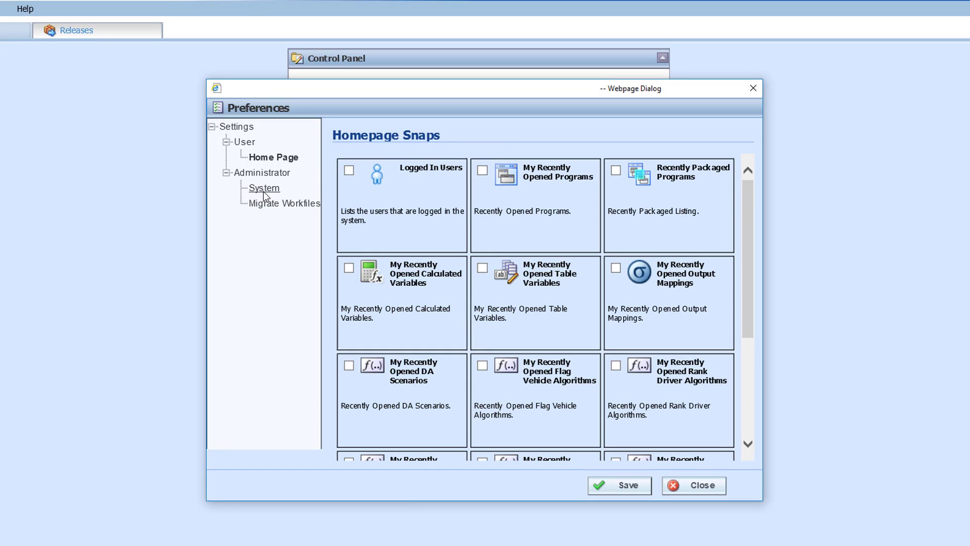
{"action": "left_click", "coordinate": [263, 191]}
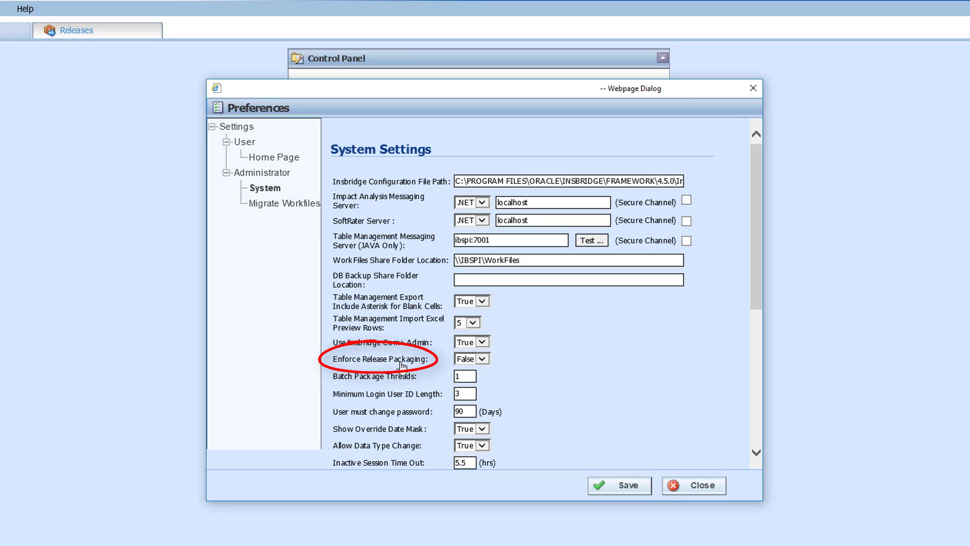
{"action": "left_click", "coordinate": [482, 359]}
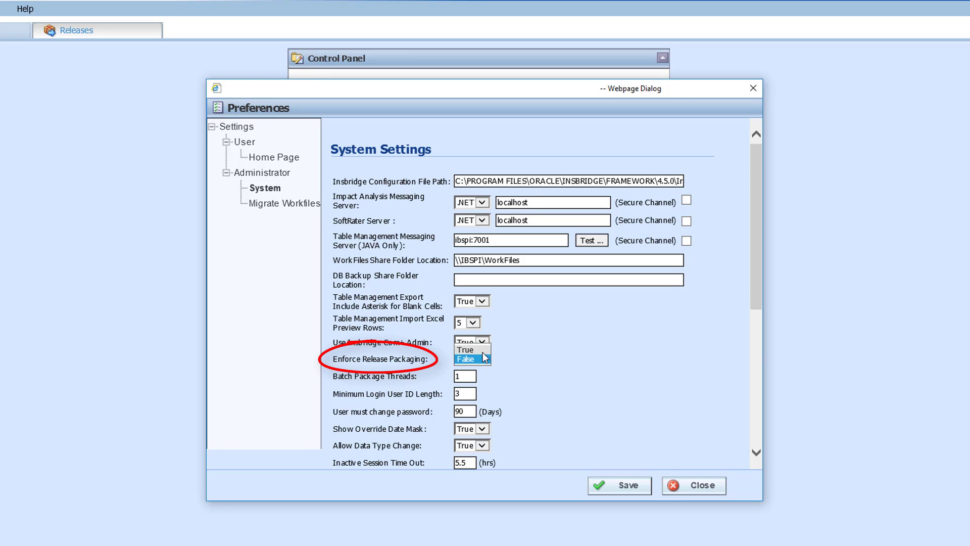
{"action": "left_click", "coordinate": [483, 352]}
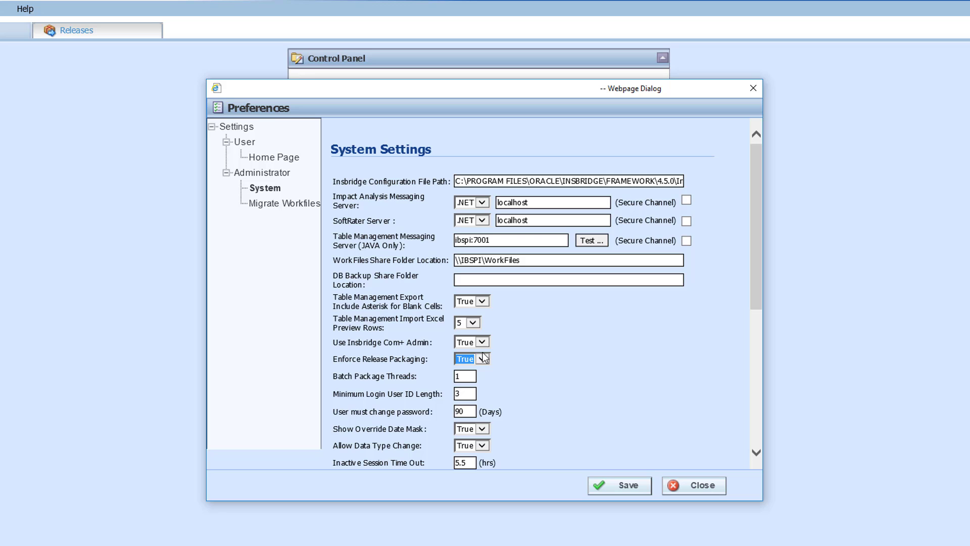
{"action": "left_click", "coordinate": [628, 489]}
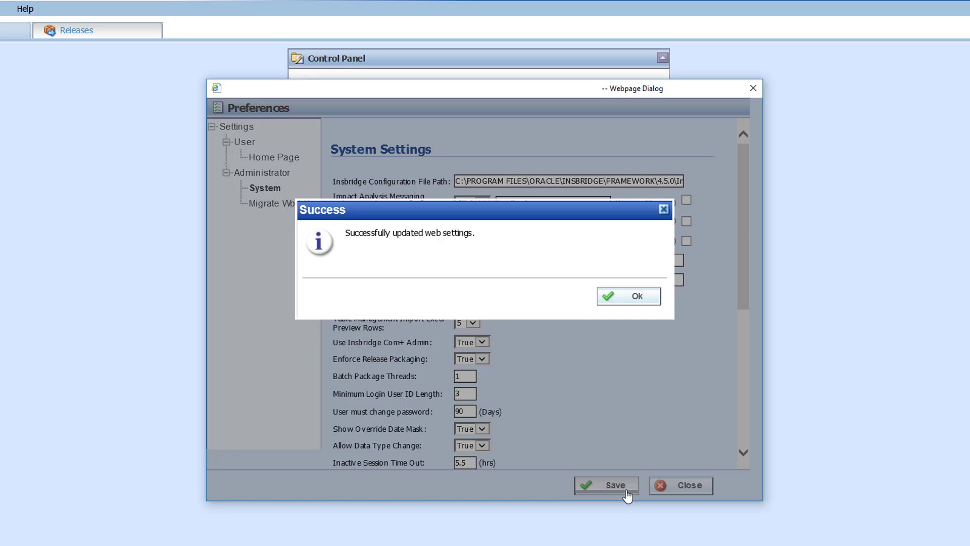
{"action": "left_click", "coordinate": [628, 296]}
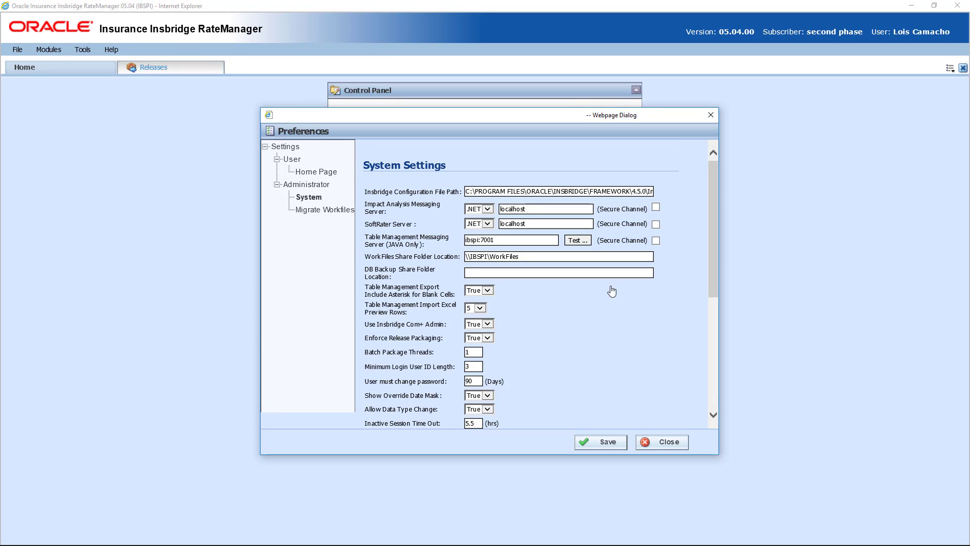
{"action": "left_click", "coordinate": [668, 443]}
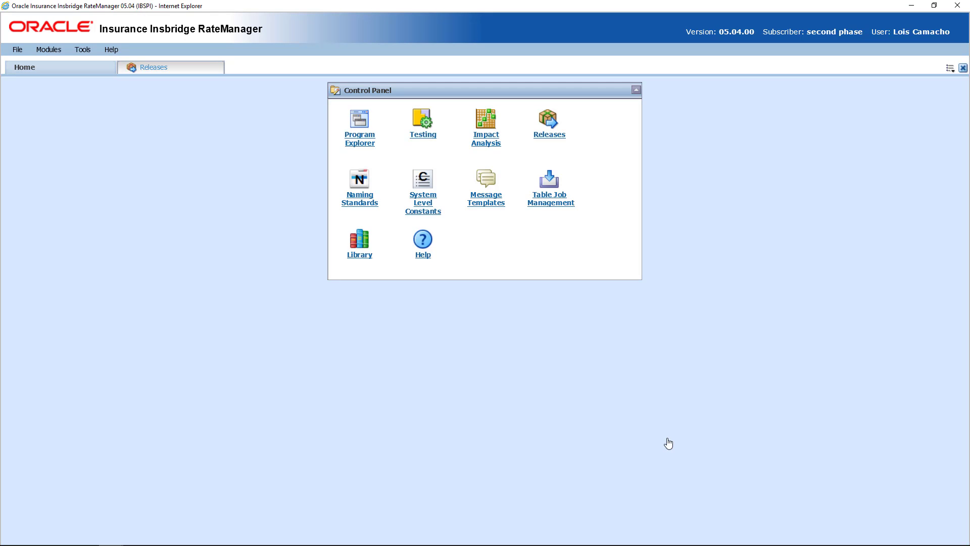
In Program Explorer, find Program 1 among the Home Programs of the Training project's Home product and select its version 1
{"action": "left_click", "coordinate": [359, 143]}
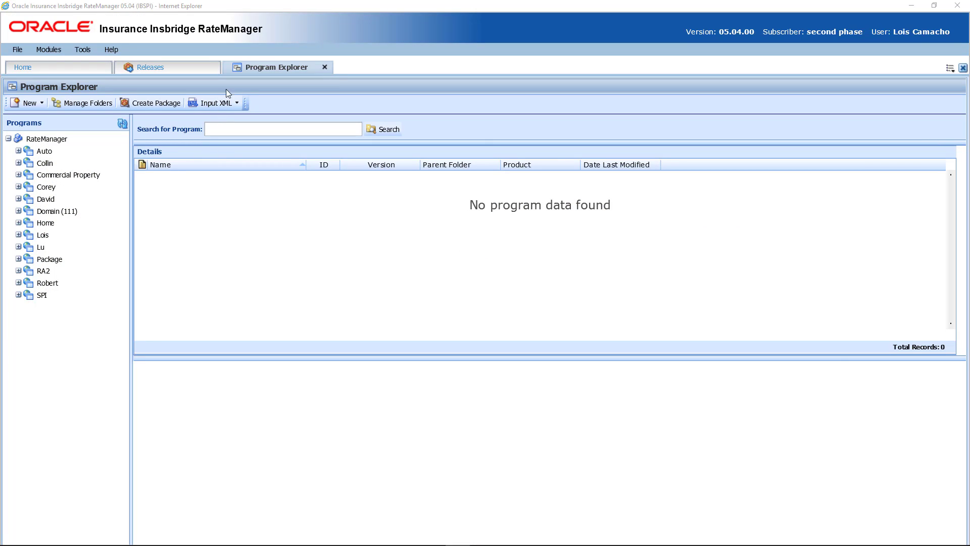
{"action": "double_click", "coordinate": [41, 236]}
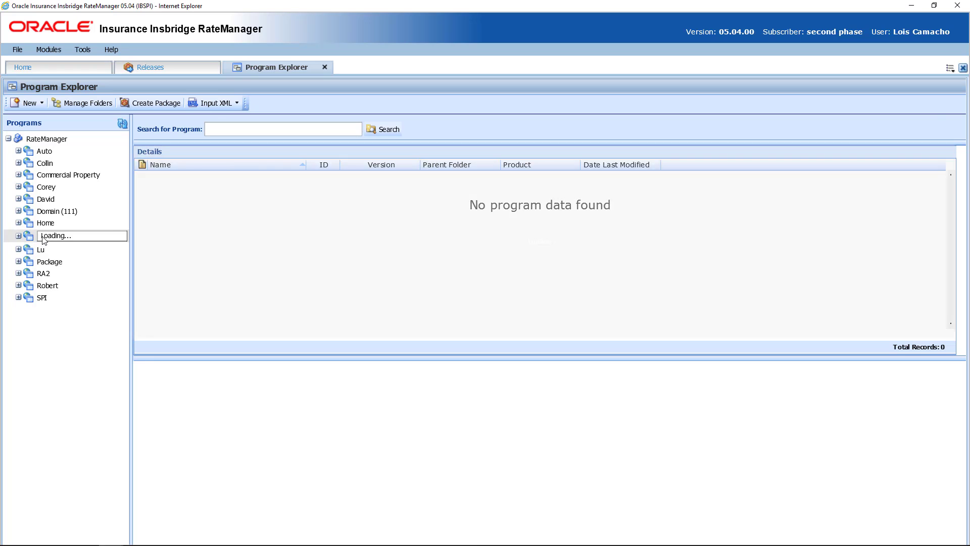
{"action": "double_click", "coordinate": [56, 271]}
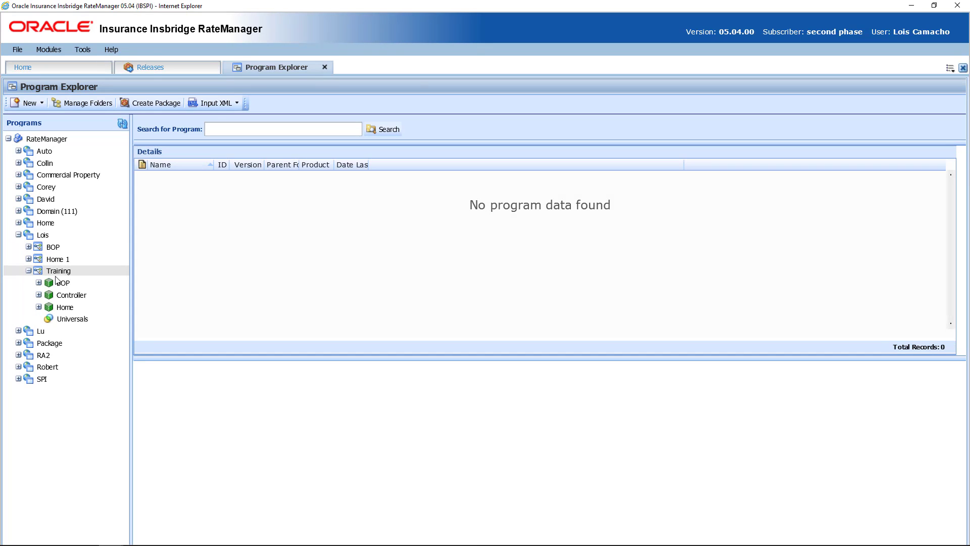
{"action": "double_click", "coordinate": [73, 310]}
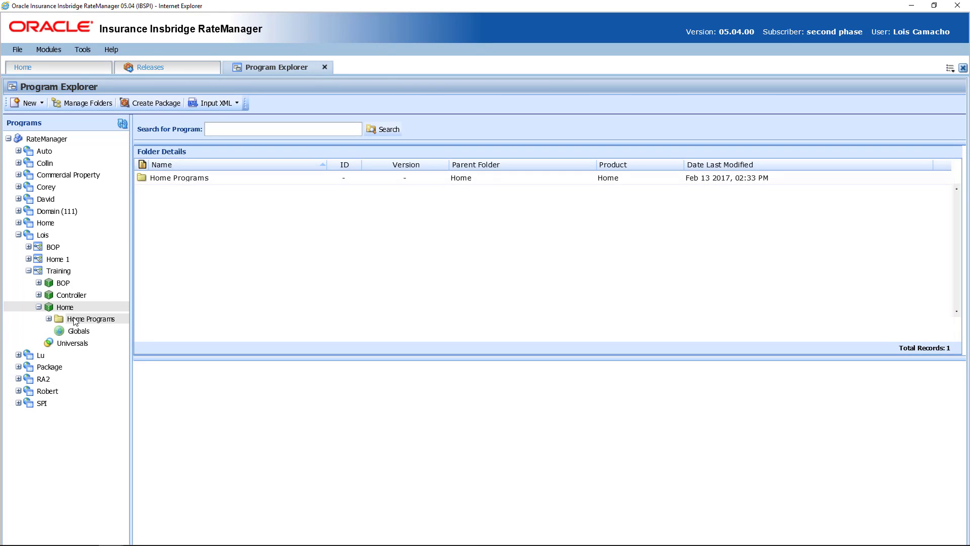
{"action": "double_click", "coordinate": [84, 320]}
{"action": "double_click", "coordinate": [83, 331]}
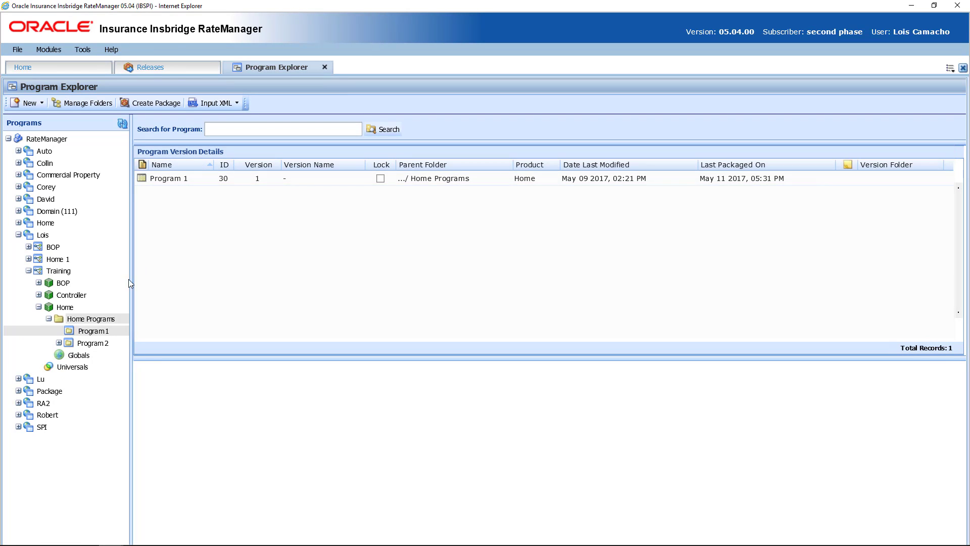
{"action": "left_click", "coordinate": [196, 179]}
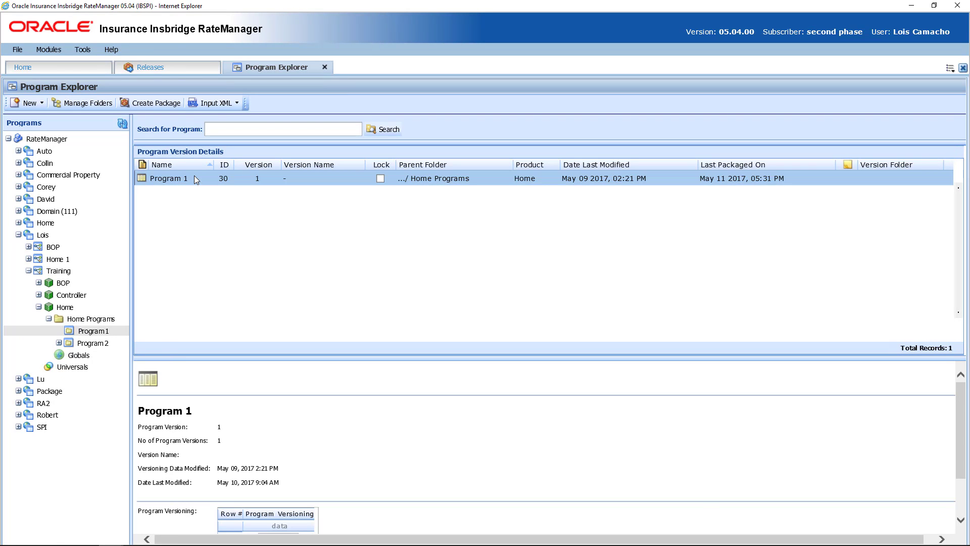
Create a SoftRater package of Program 1 for Release 05.00.00.01 with no optional additions
{"action": "left_click", "coordinate": [165, 107]}
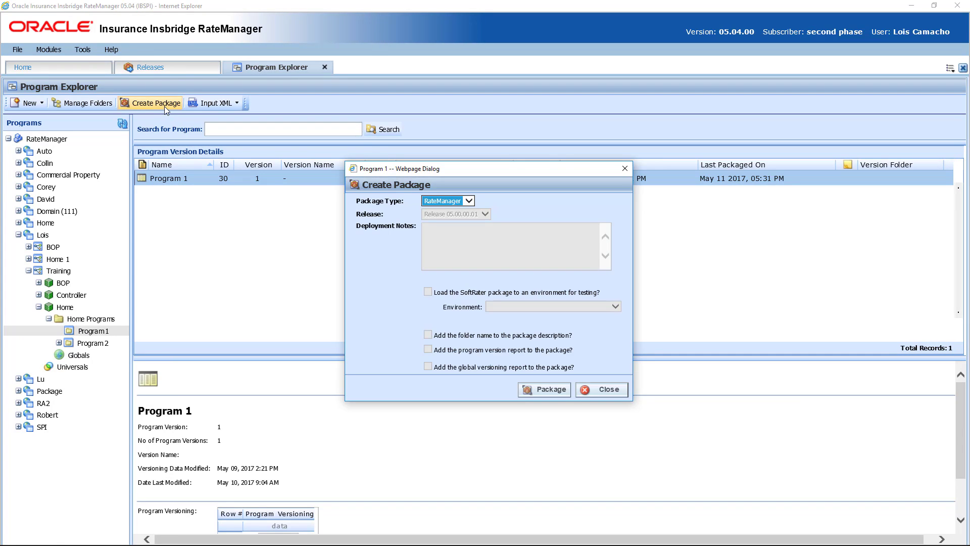
{"action": "left_click", "coordinate": [468, 201]}
{"action": "left_click", "coordinate": [465, 208]}
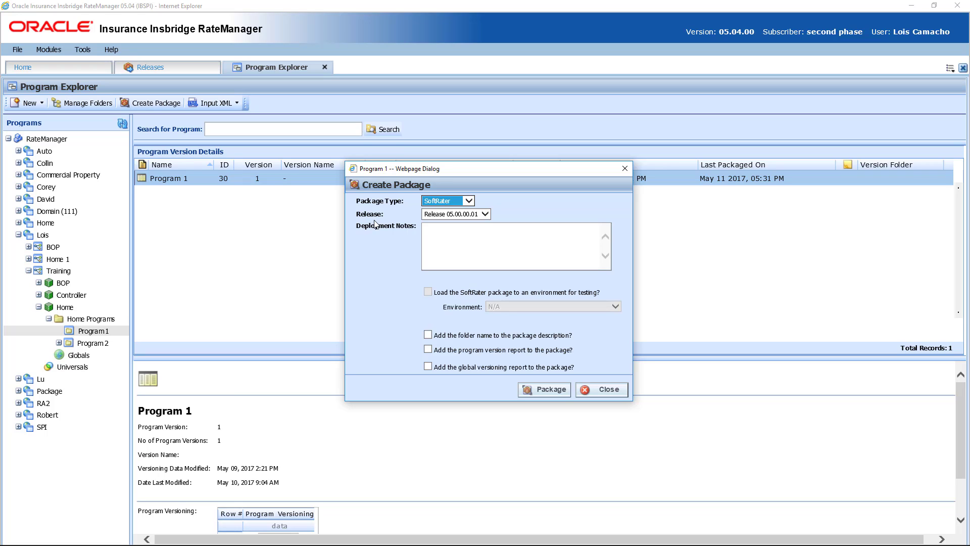
{"action": "left_click", "coordinate": [444, 218]}
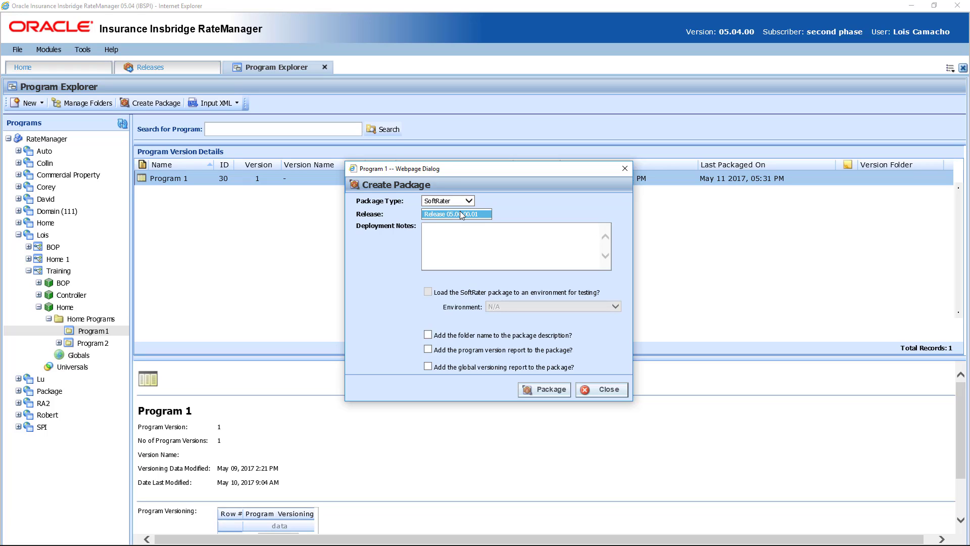
{"action": "left_click", "coordinate": [480, 216]}
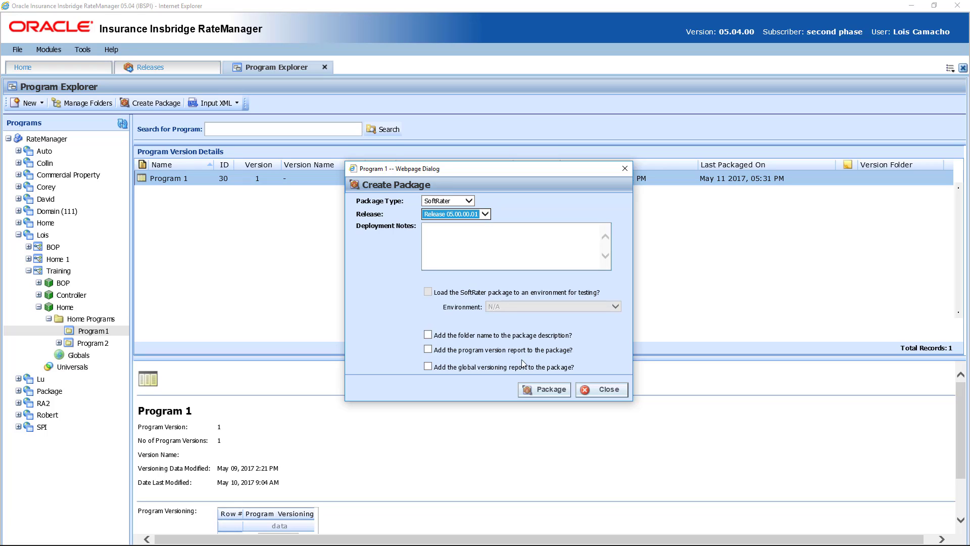
{"action": "left_click", "coordinate": [533, 396]}
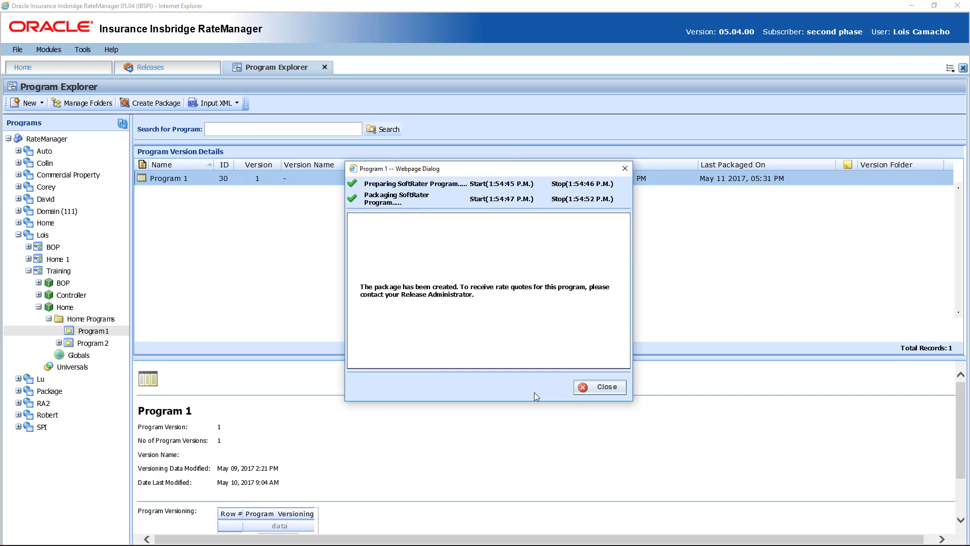
{"action": "left_click", "coordinate": [599, 387]}
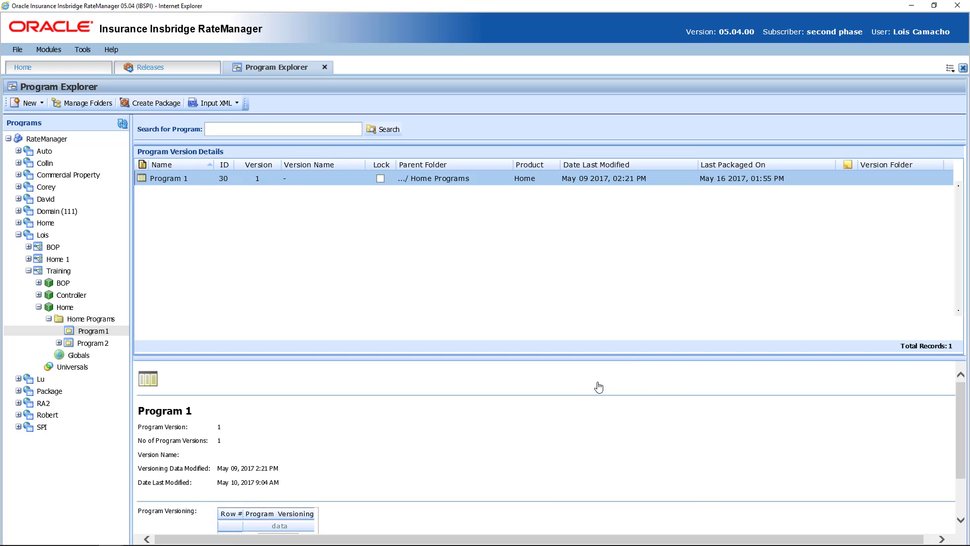
Open the content of Release 05.00.00.01 and check the package details of Program 1
{"action": "left_click", "coordinate": [172, 71]}
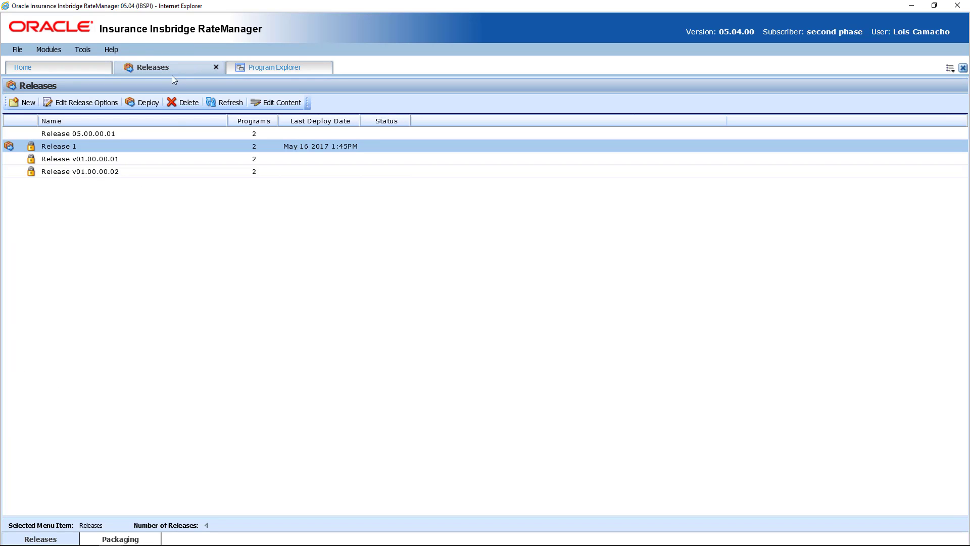
{"action": "double_click", "coordinate": [170, 133]}
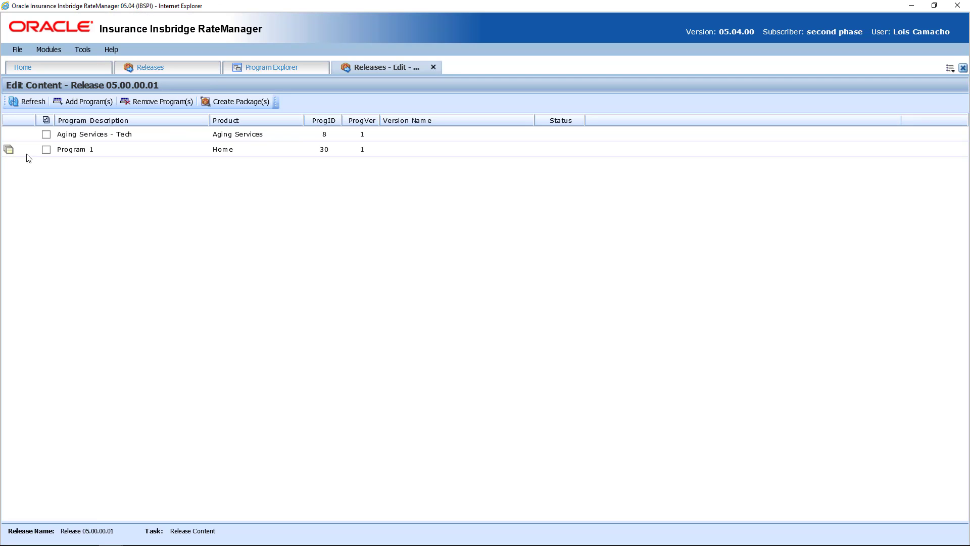
{"action": "mouse_move", "coordinate": [10, 154]}
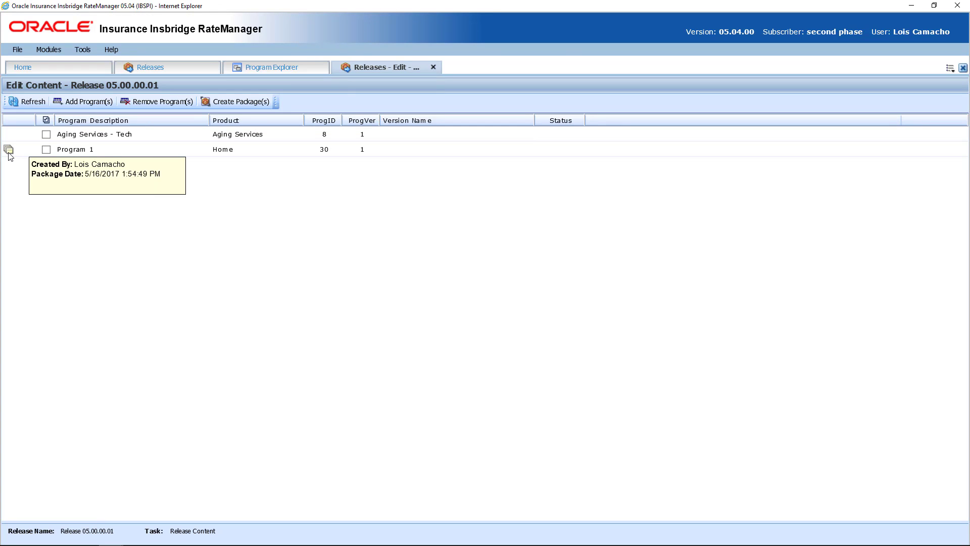